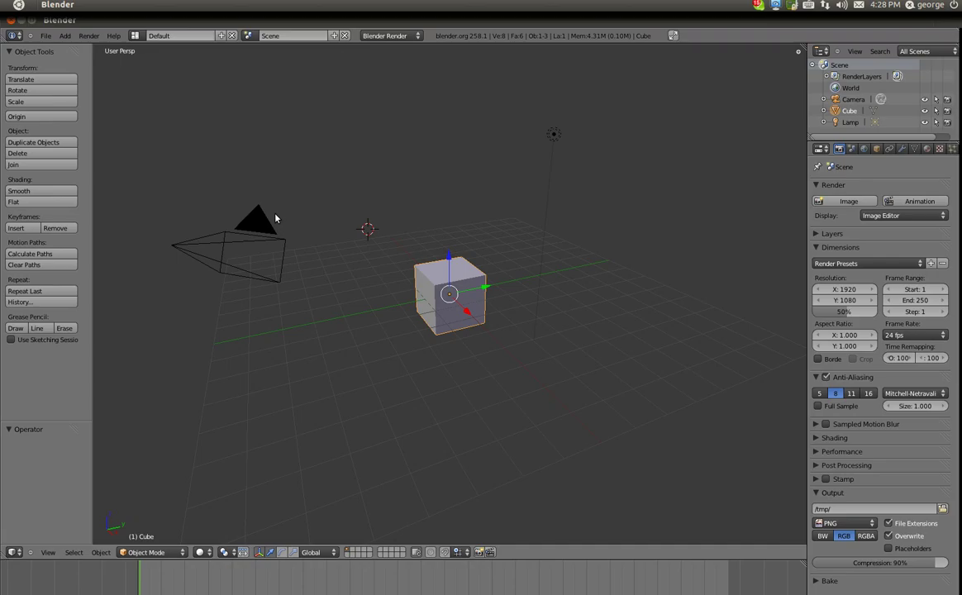
Find the "sapling" add-on in the user preferences, enable Add Curve: Sapling, and close the preferences.
click(45, 36)
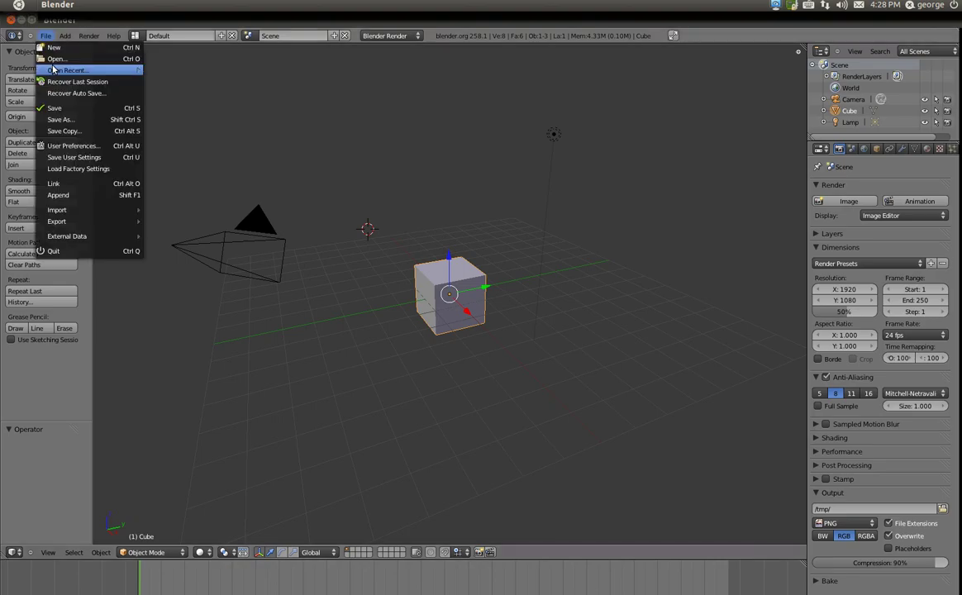
click(66, 145)
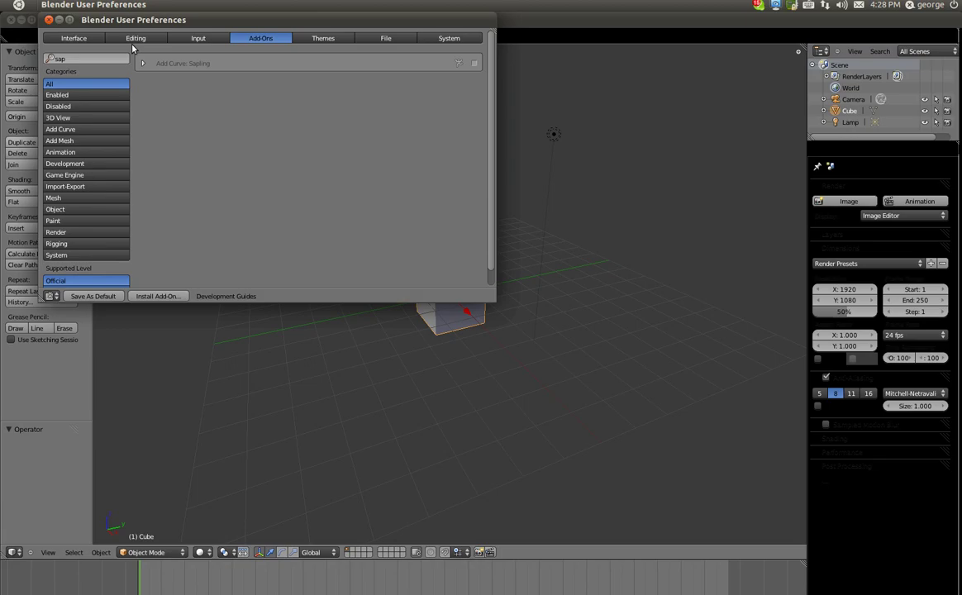
click(73, 59)
click(73, 60)
text(sapling)
key(Return)
click(144, 63)
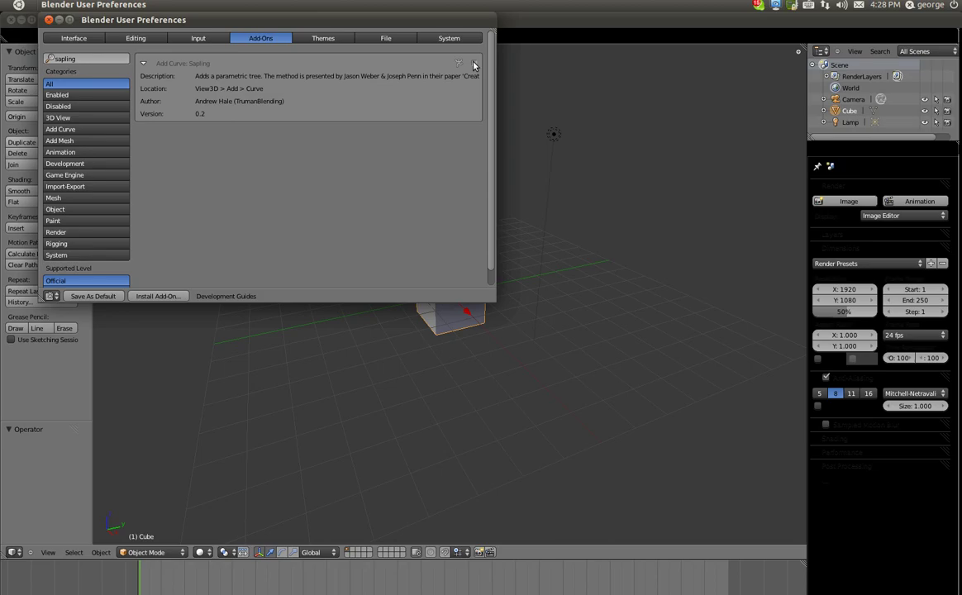
click(473, 63)
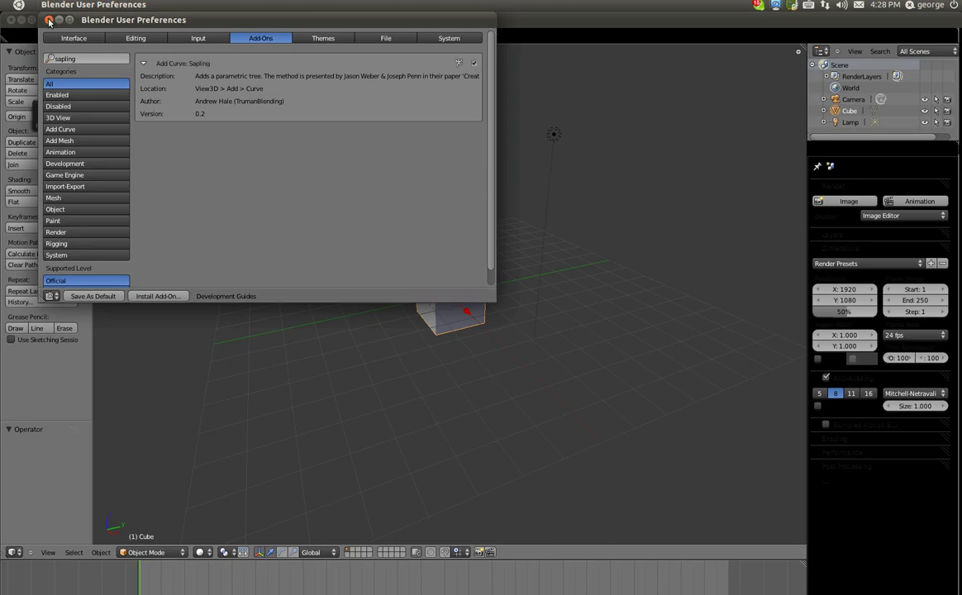
click(492, 307)
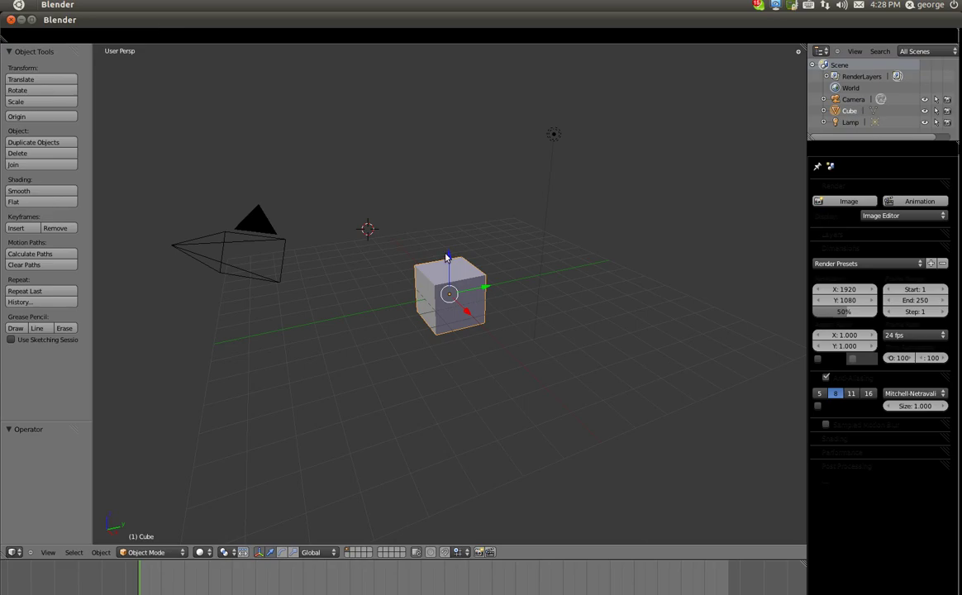
Bring the Blender window back up from the desktop.
drag(130, 15, 347, 342)
click(232, 344)
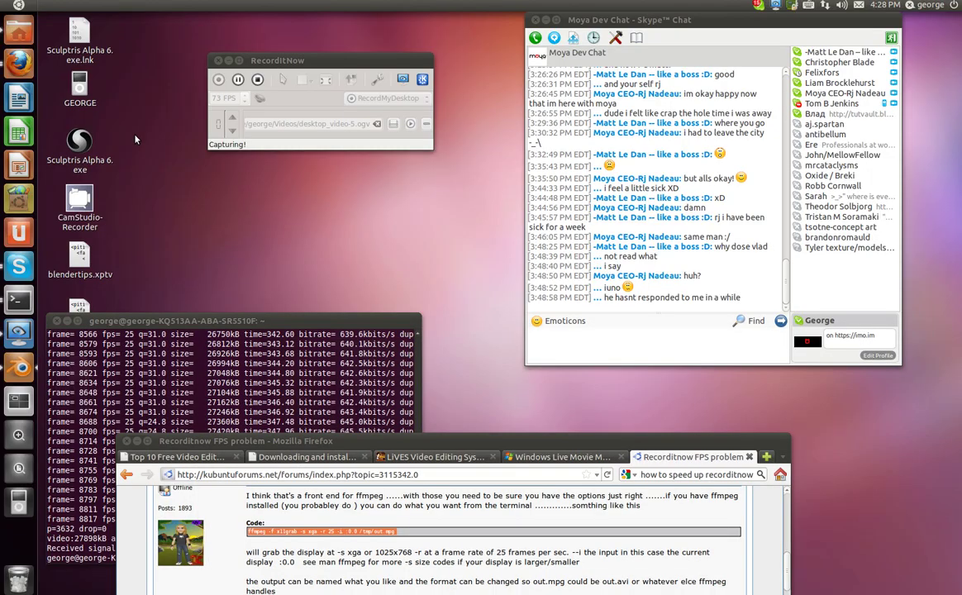
click(20, 367)
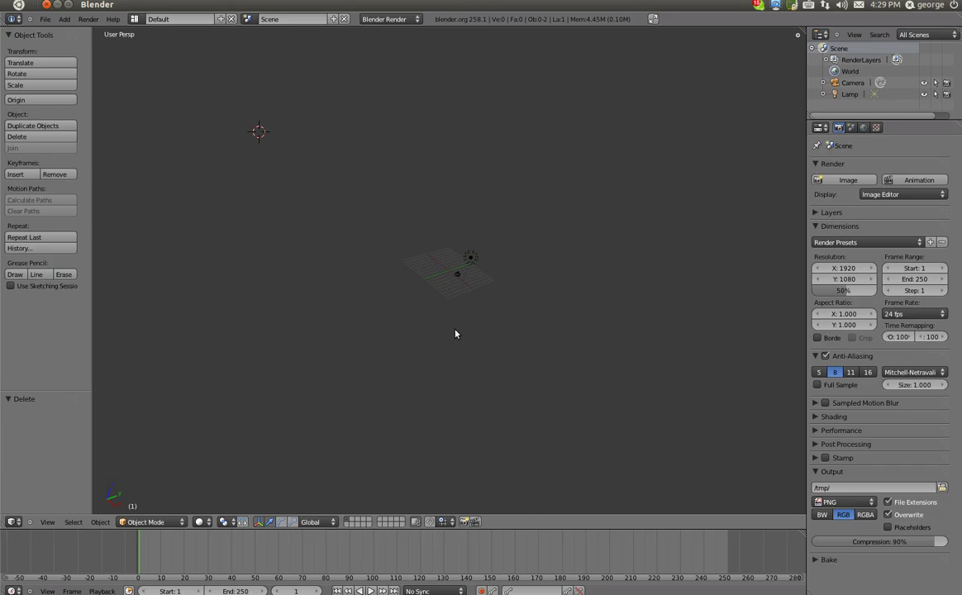
Add a Sapling tree curve to the scene.
scroll(455, 334, up, 6)
key(shift+a)
mouse_move(445, 358)
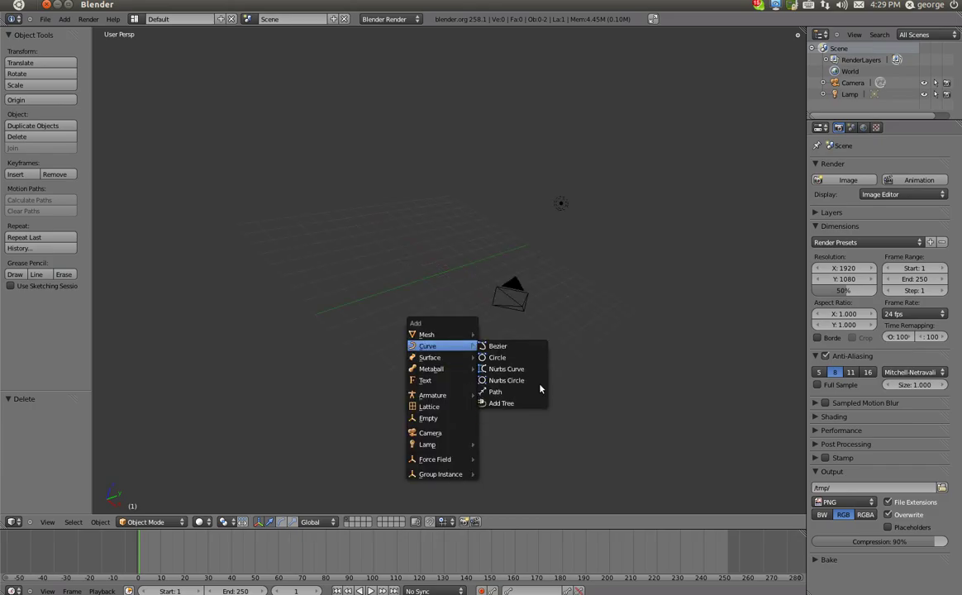
middle_drag(482, 260, 416, 308)
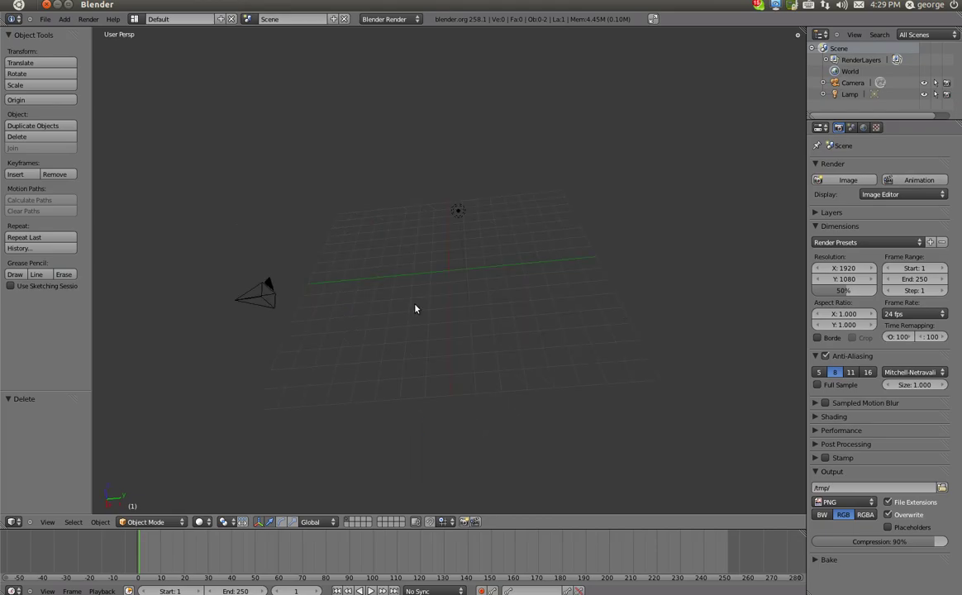
scroll(408, 301, up, 7)
key(shift+a)
mouse_move(379, 318)
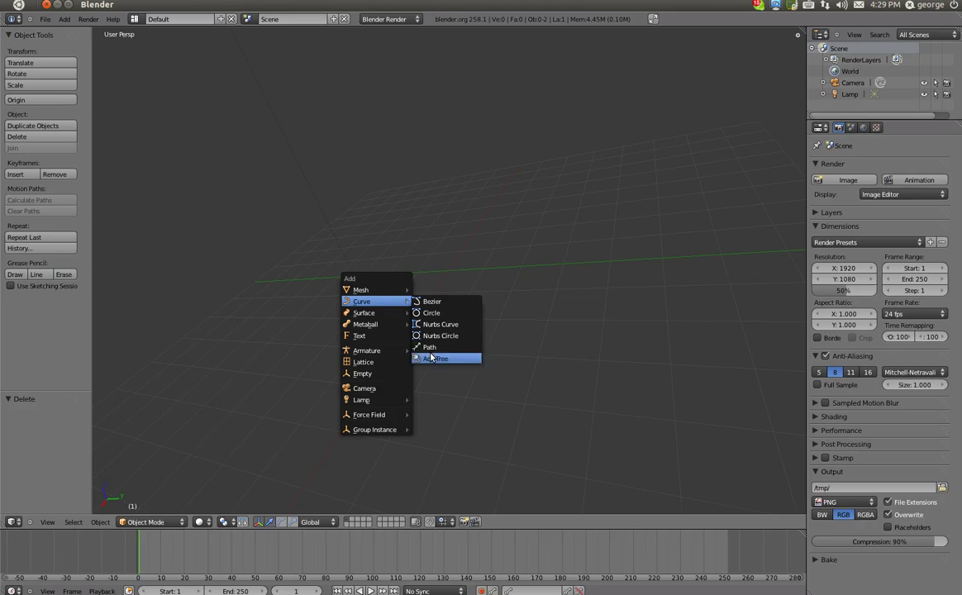
click(431, 357)
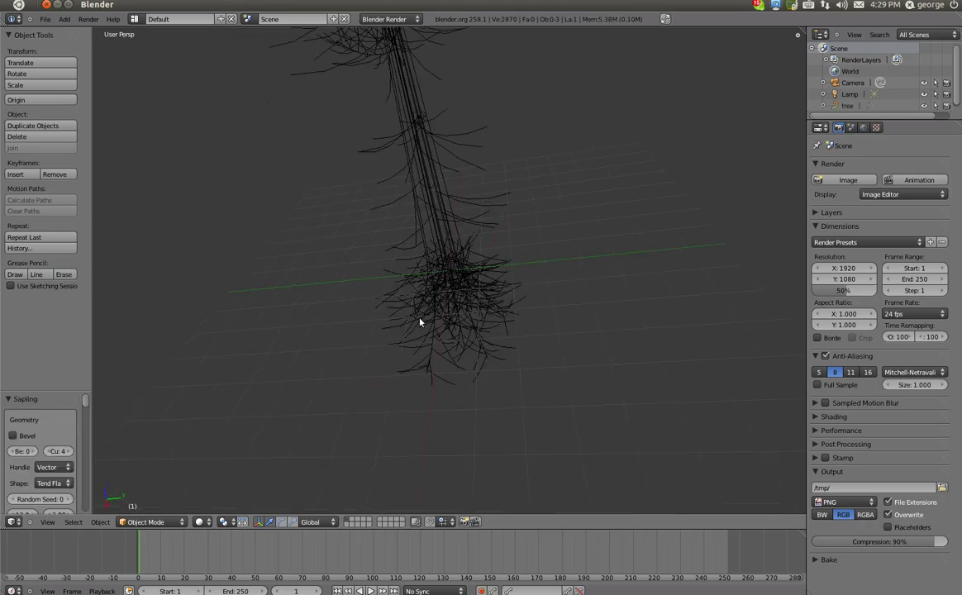
Widen the tool shelf so that the full names of the Sapling settings can be read.
middle_drag(420, 322, 438, 355)
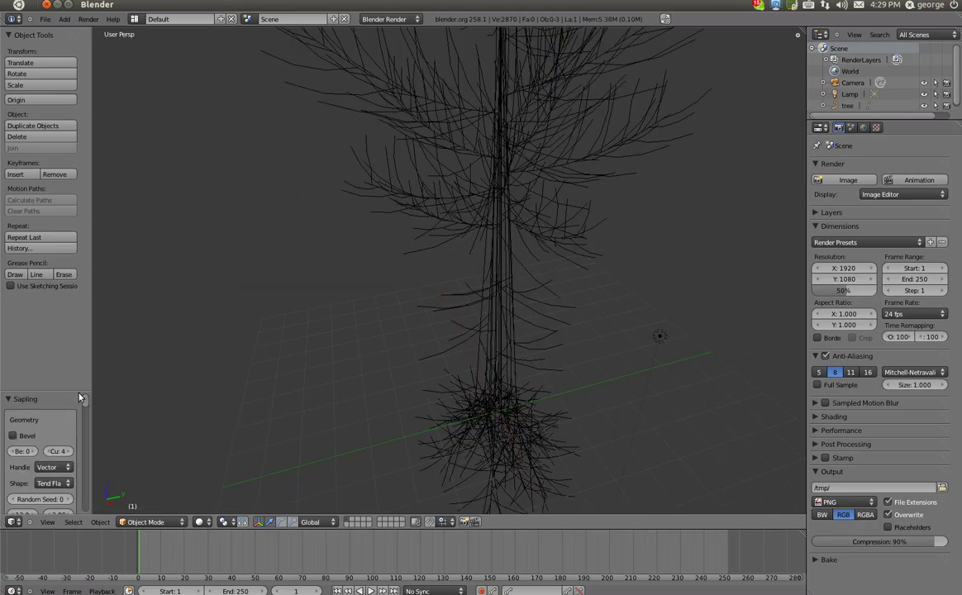
scroll(83, 347, down, 4)
drag(92, 325, 305, 330)
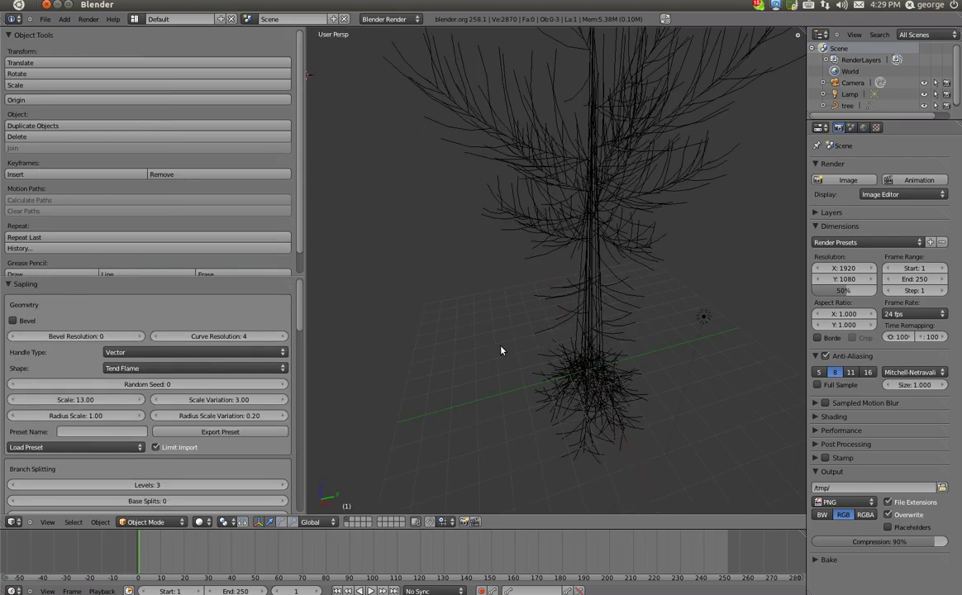
right_click(538, 399)
scroll(538, 399, down, 4)
Enable Bevel for the Sapling tree to give its branches thickness, and select the tree.
click(12, 320)
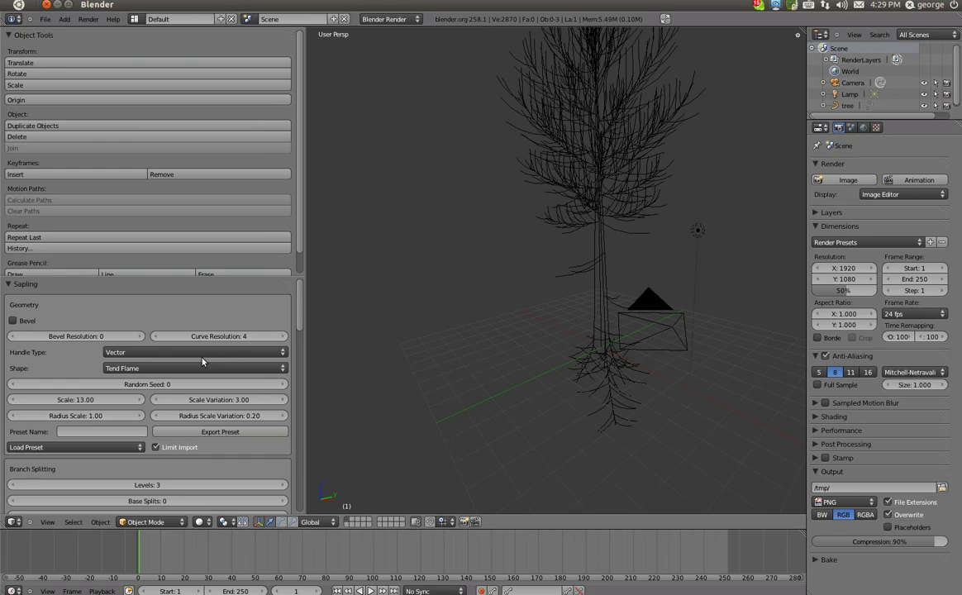
click(12, 321)
middle_drag(418, 286, 581, 337)
scroll(543, 318, up, 3)
right_click(581, 337)
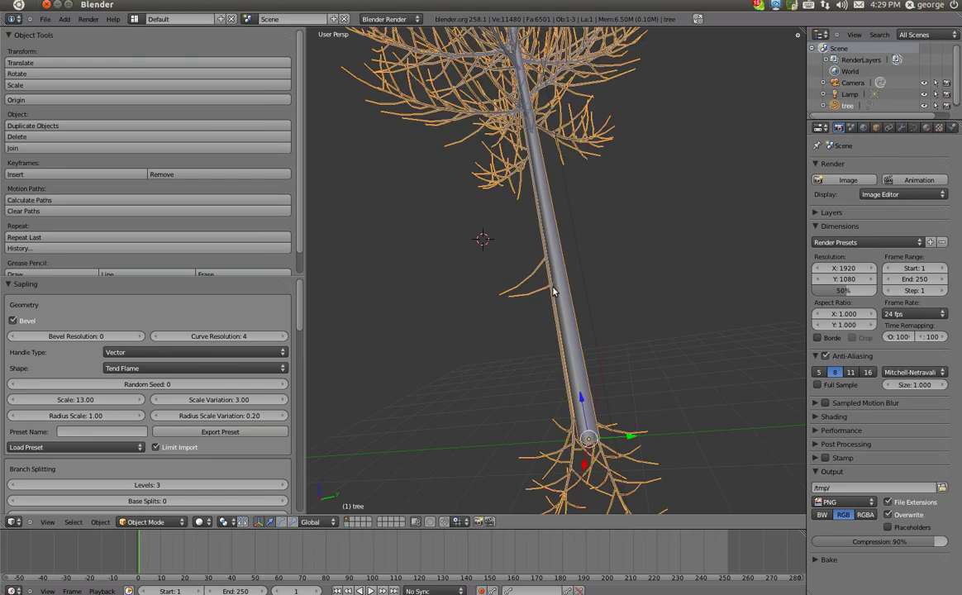
Examine the bevelled tree's trunk, branches and roots from several angles and distances.
scroll(492, 337, down, 3)
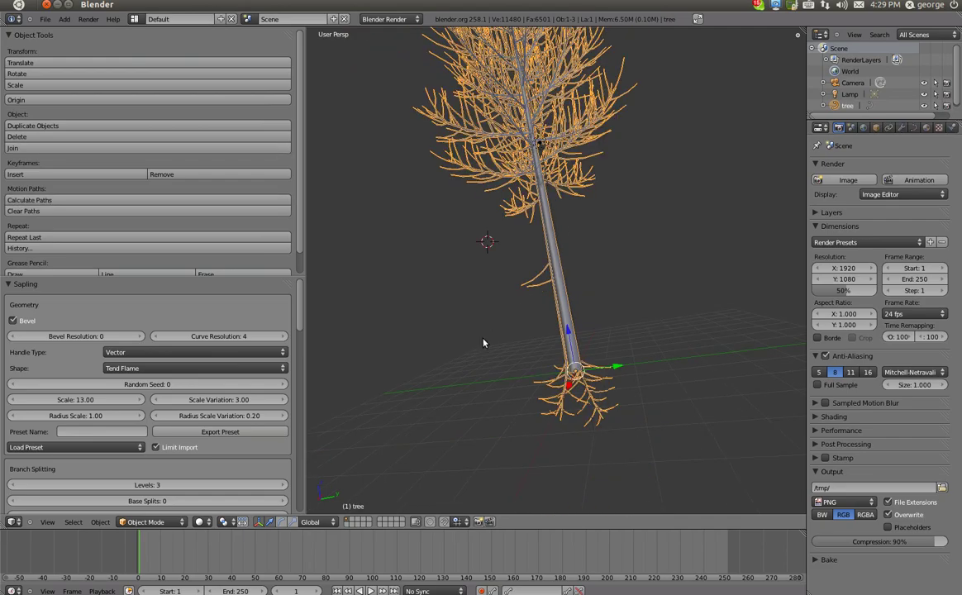
middle_drag(484, 345, 631, 372)
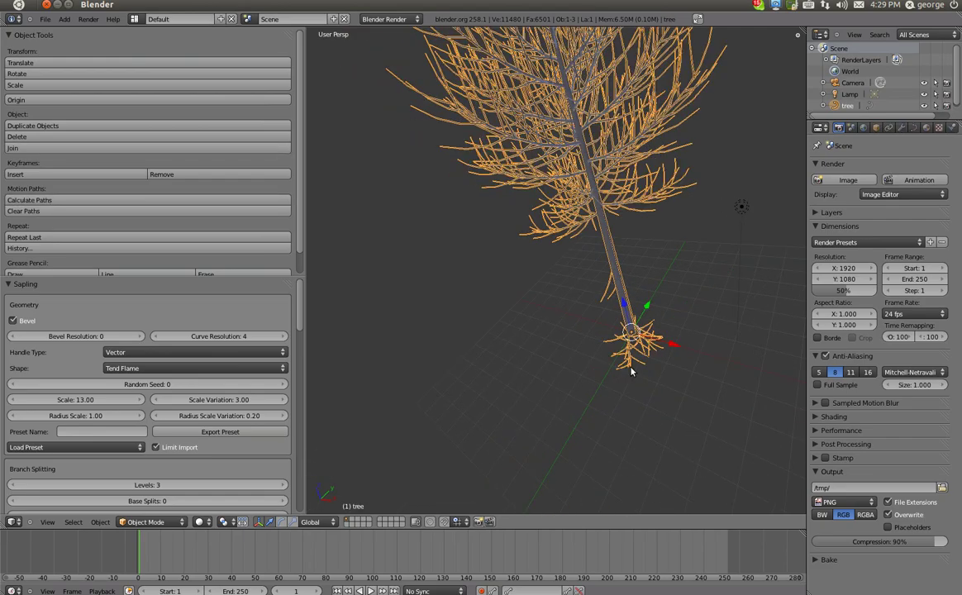
scroll(506, 344, up, 5)
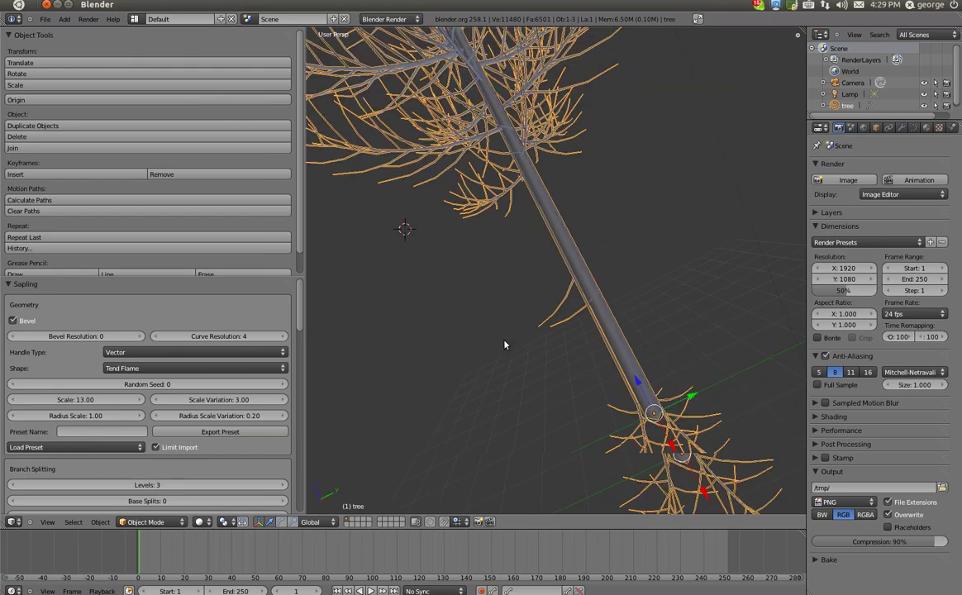
scroll(506, 343, down, 4)
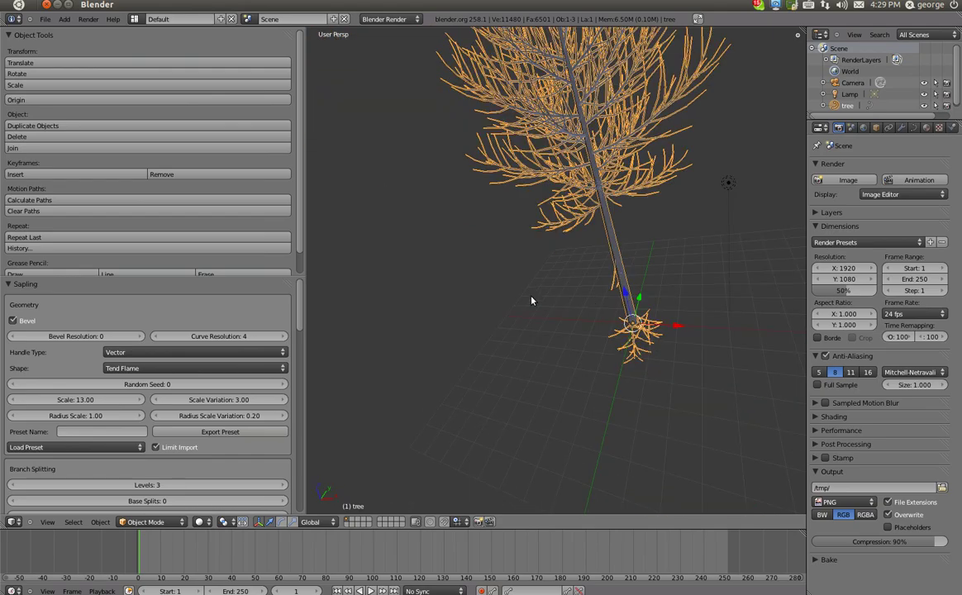
middle_drag(531, 301, 527, 249)
scroll(526, 249, down, 3)
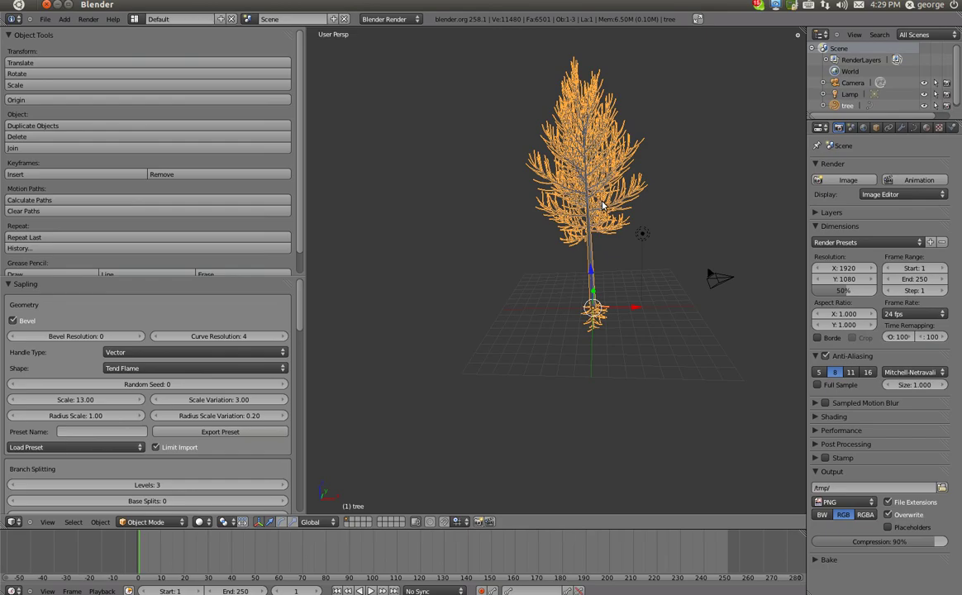
scroll(602, 205, up, 5)
scroll(561, 288, down, 4)
middle_drag(561, 289, 536, 387)
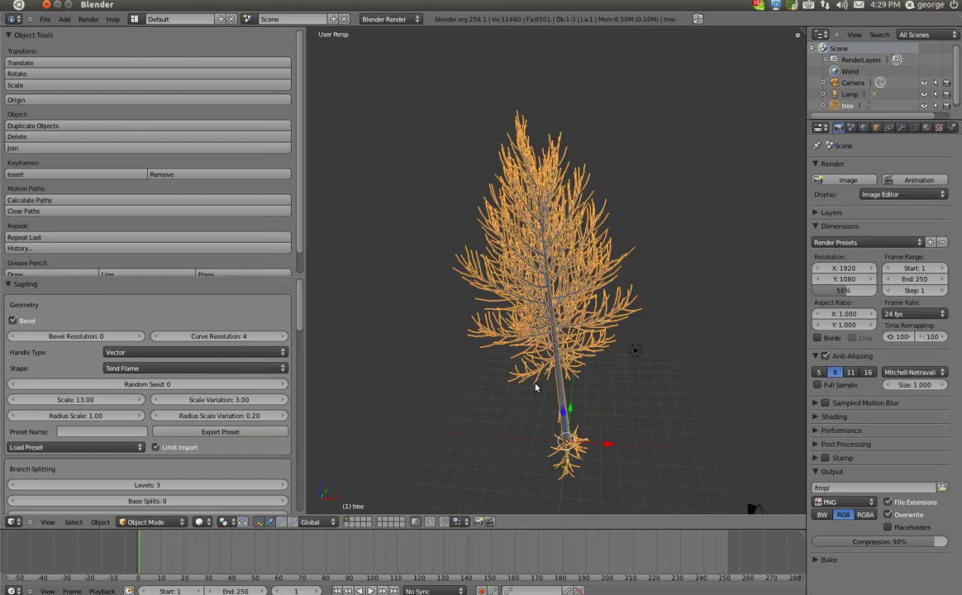
scroll(548, 391, up, 2)
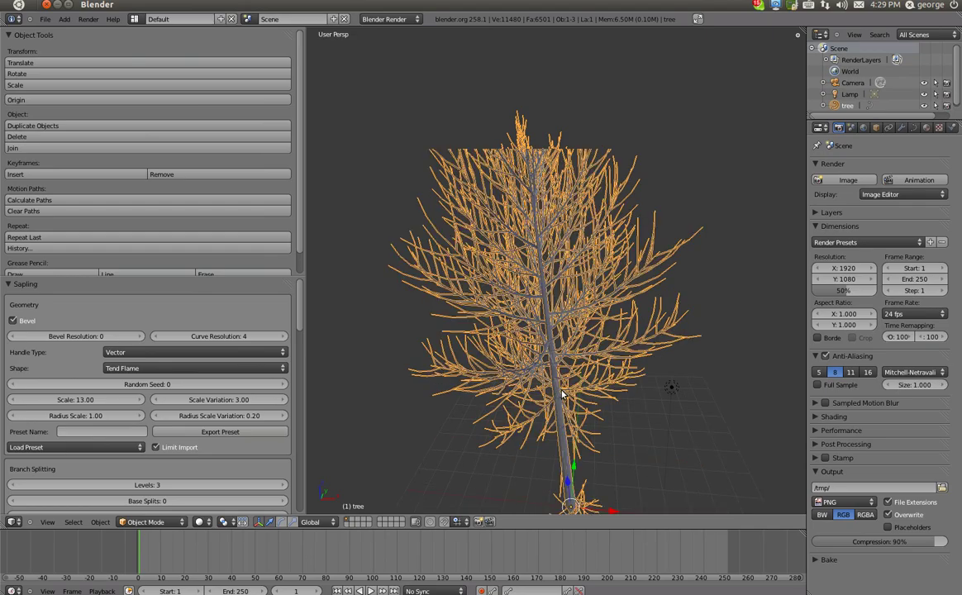
middle_drag(562, 396, 567, 328)
scroll(629, 265, down, 4)
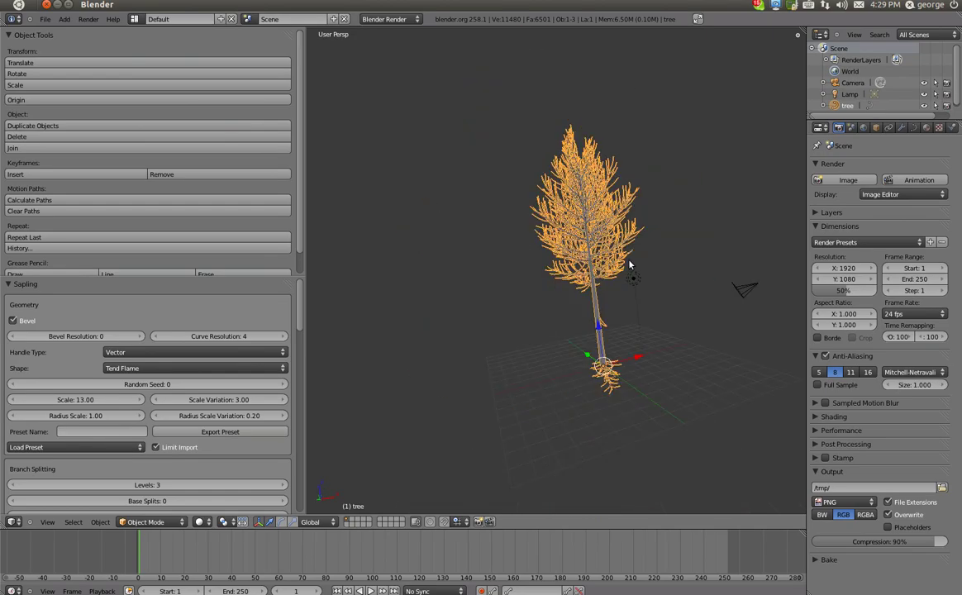
middle_drag(629, 265, 604, 273)
Try the Inverse Conical and Conical shapes for the Sapling tree.
click(117, 369)
click(163, 383)
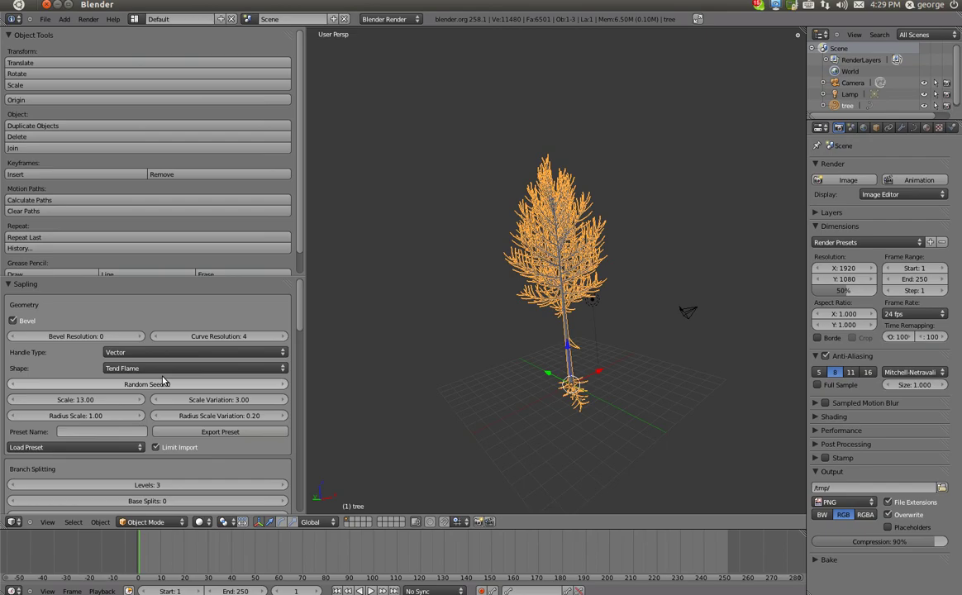
click(140, 369)
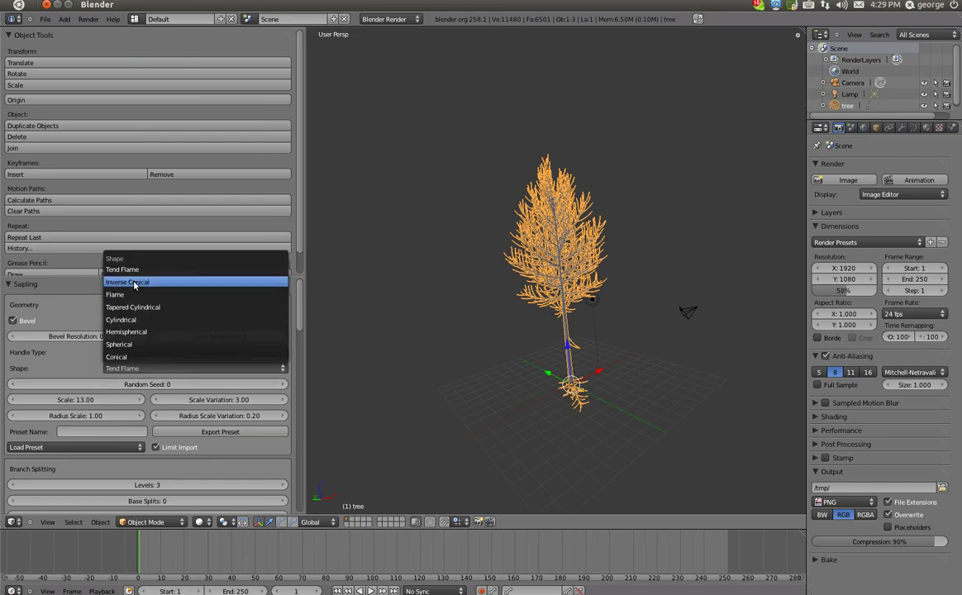
click(123, 282)
middle_drag(583, 367, 422, 397)
scroll(510, 380, down, 3)
click(144, 369)
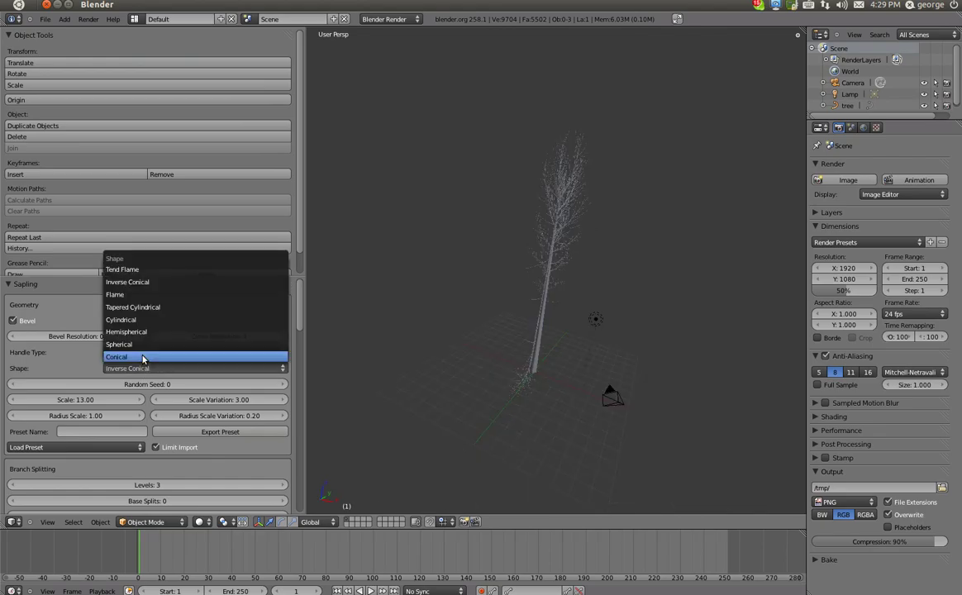
click(143, 357)
Set the Sapling tree's shape to Tapered Cylindrical and check the tree from other angles.
click(191, 368)
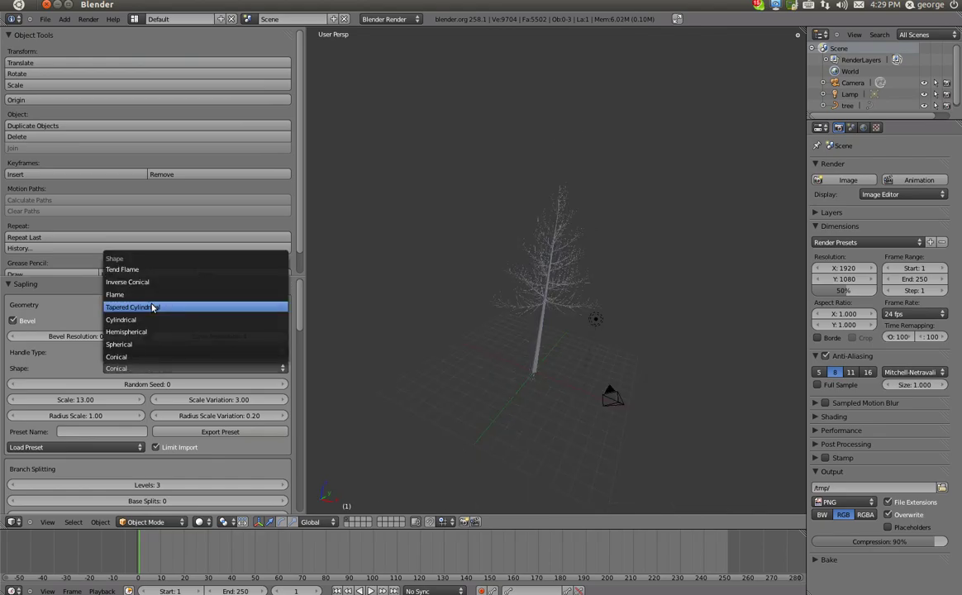
click(153, 308)
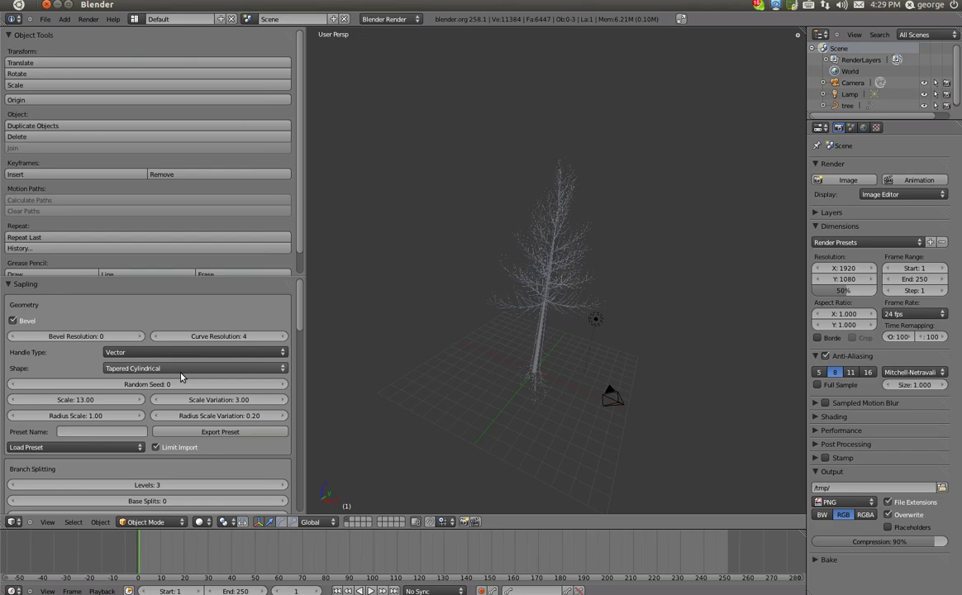
scroll(552, 370, up, 3)
middle_drag(552, 370, 485, 361)
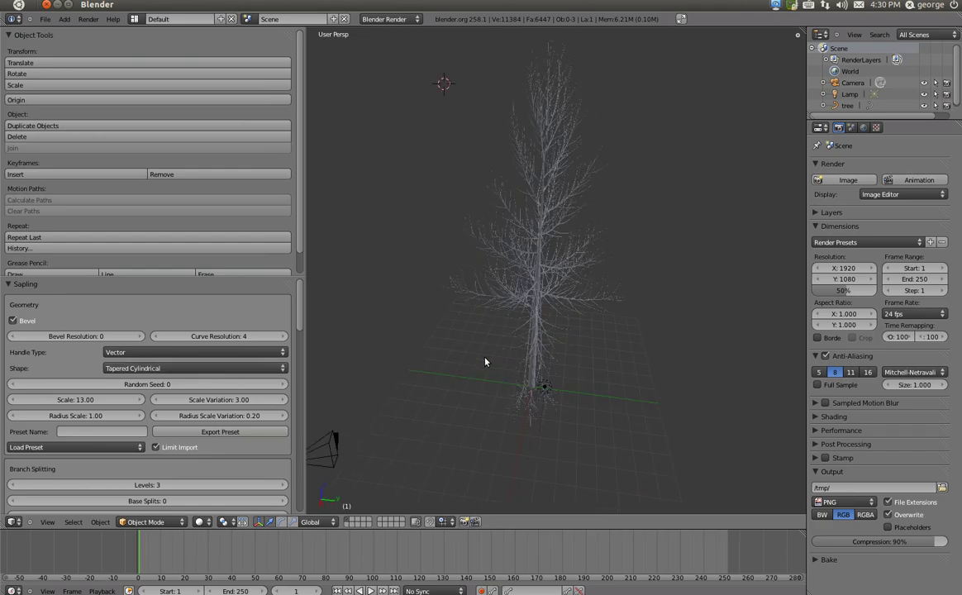
scroll(485, 361, up, 1)
middle_drag(589, 382, 468, 380)
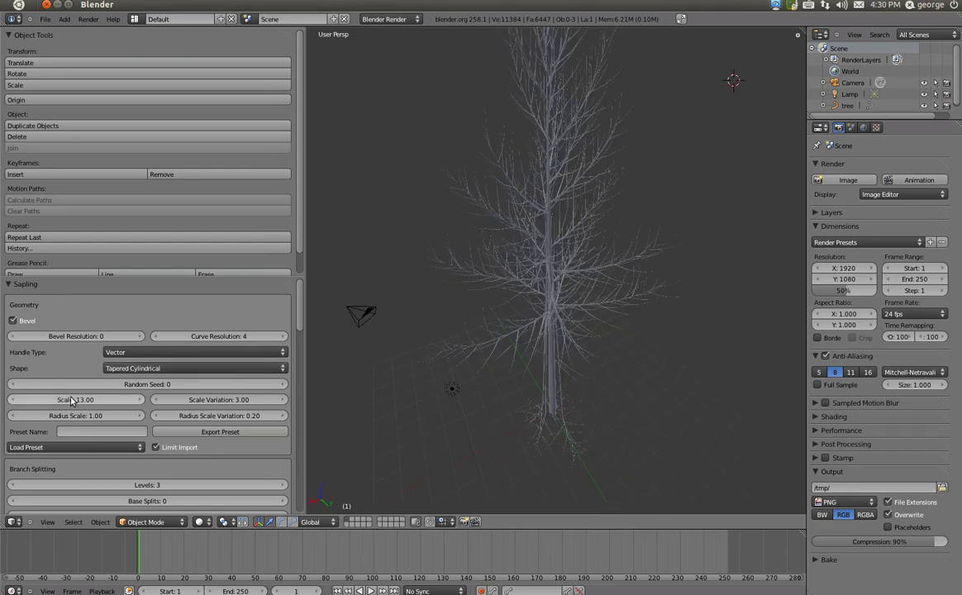
Look through the Sapling tree's Branch Splitting and Branch Growth settings, including branches, angles, length and curvature.
scroll(182, 335, down, 5)
scroll(182, 336, down, 1)
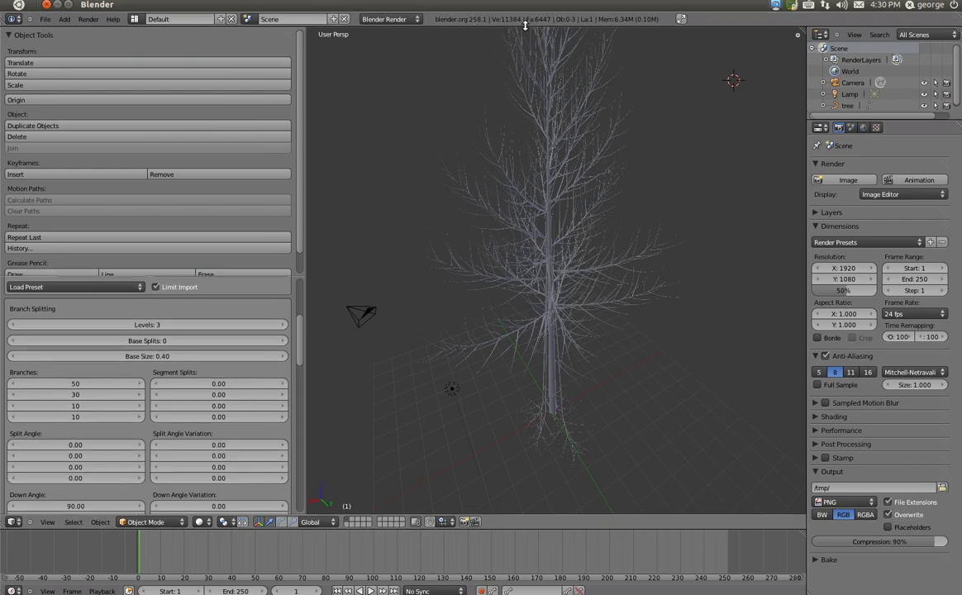
scroll(37, 413, down, 3)
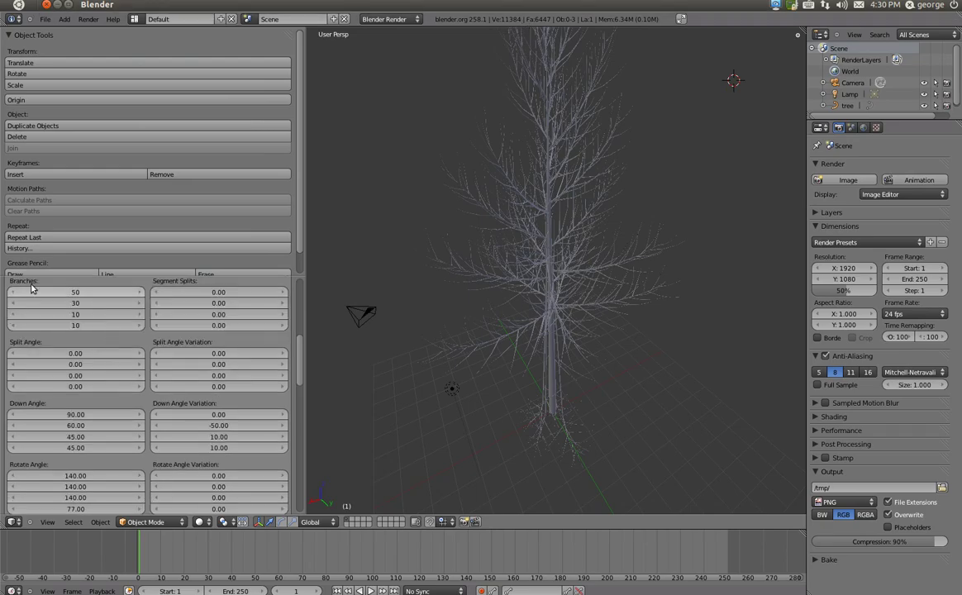
scroll(62, 384, up, 3)
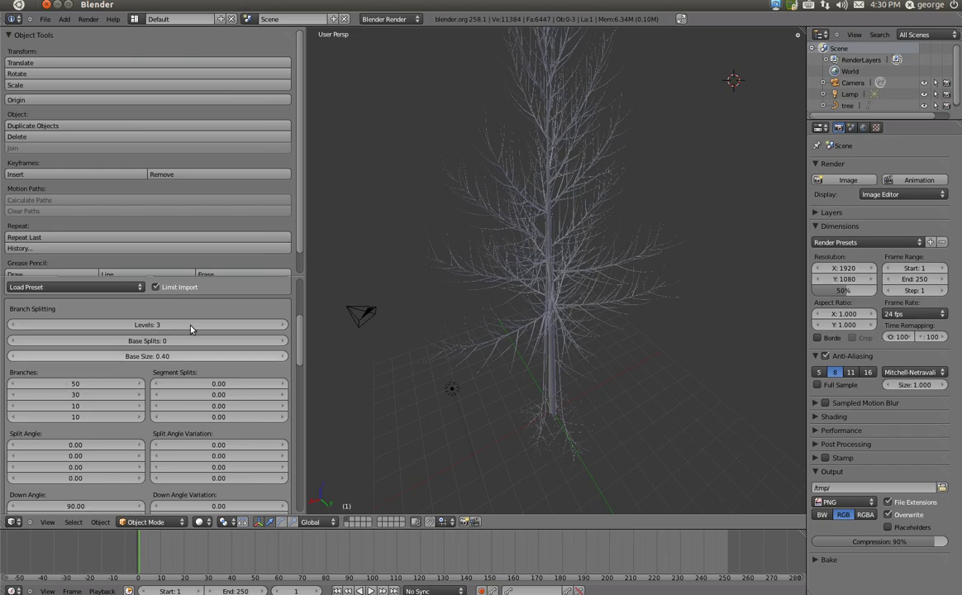
scroll(190, 329, down, 1)
scroll(109, 402, down, 10)
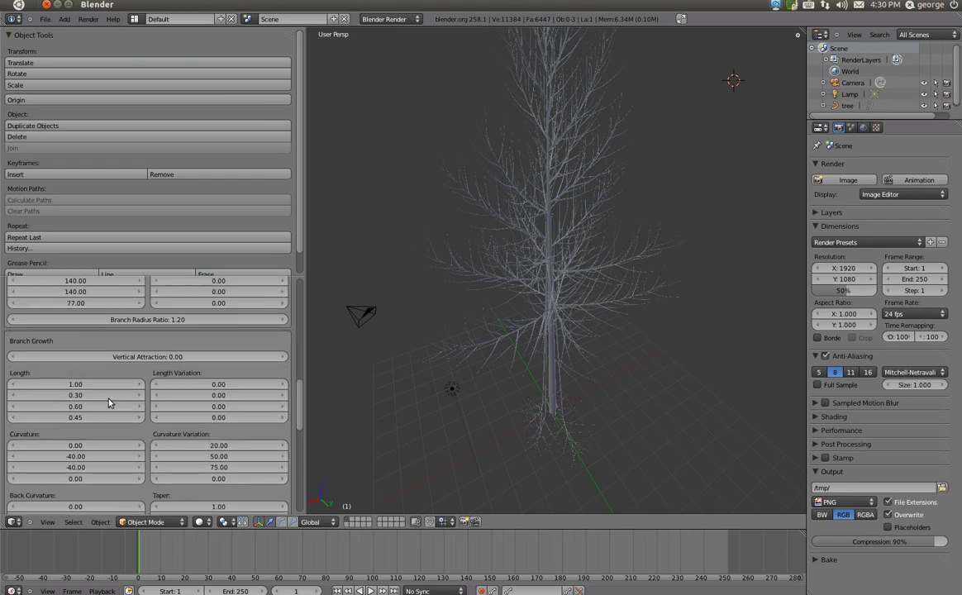
scroll(109, 402, down, 2)
scroll(109, 411, down, 3)
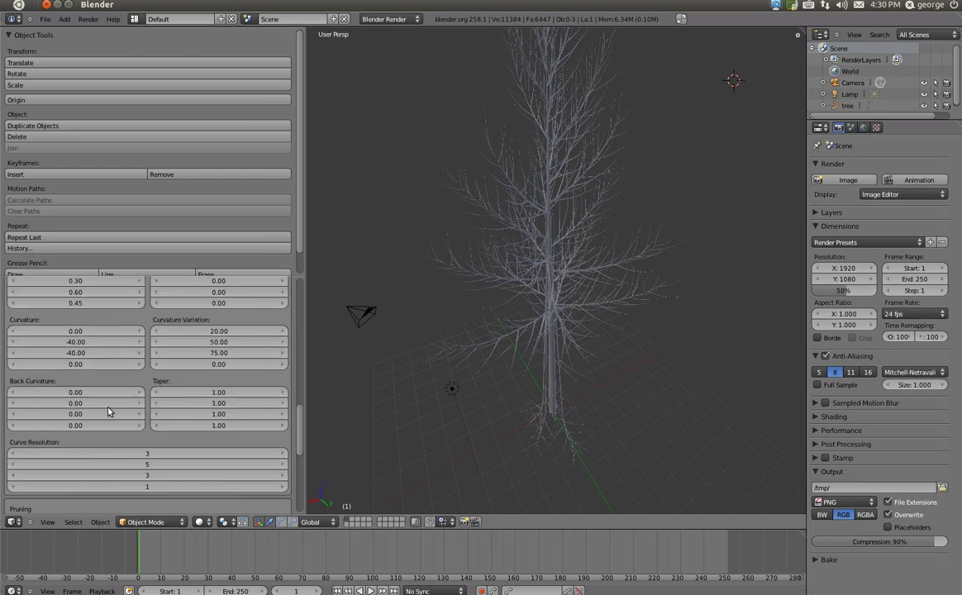
Set the Sapling tree's leaf count to 10 and turn on Show Leaves.
scroll(107, 411, down, 1)
scroll(108, 411, down, 8)
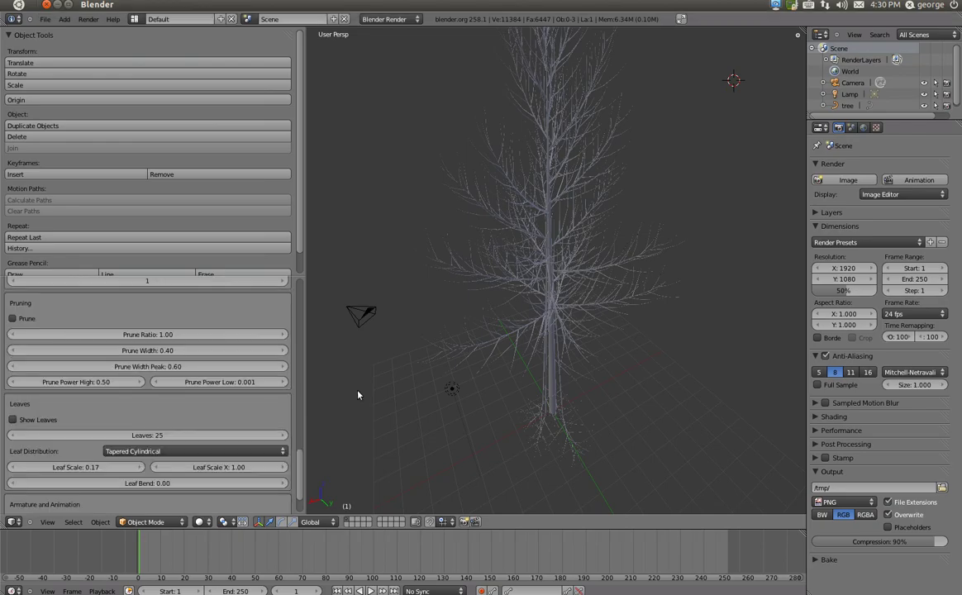
click(82, 435)
text(24)
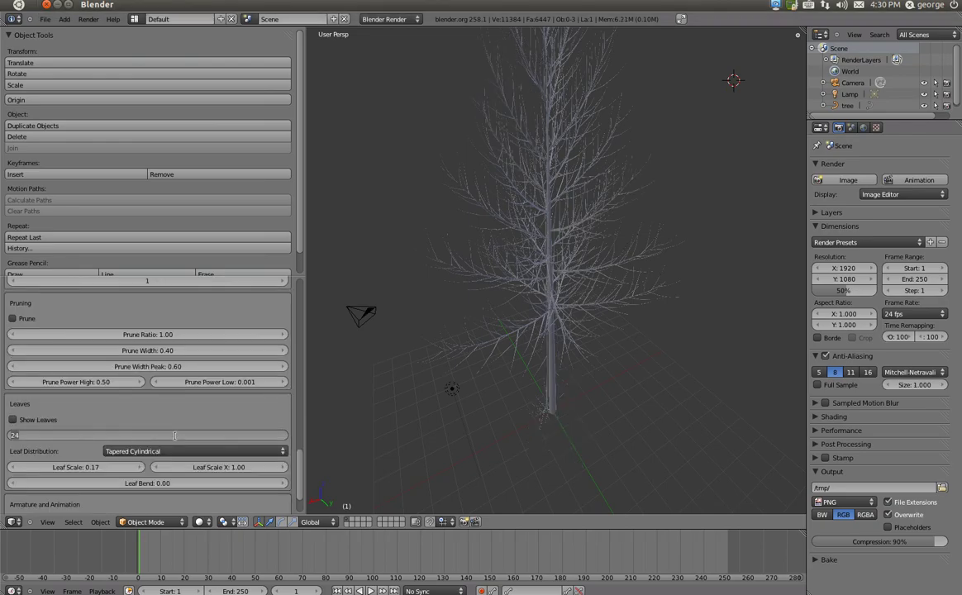
key(BackSpace)
key(BackSpace)
text(10)
key(Return)
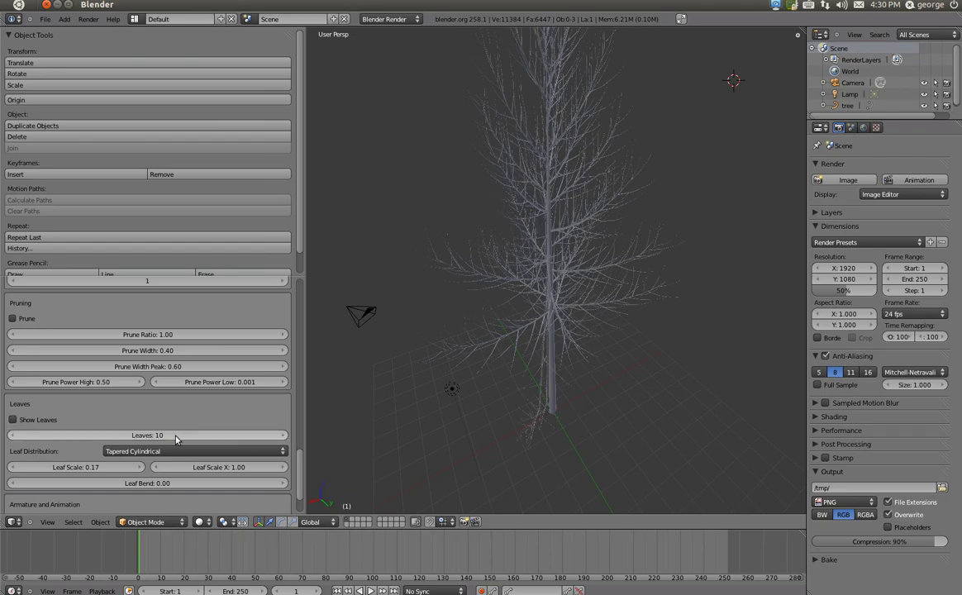
click(12, 421)
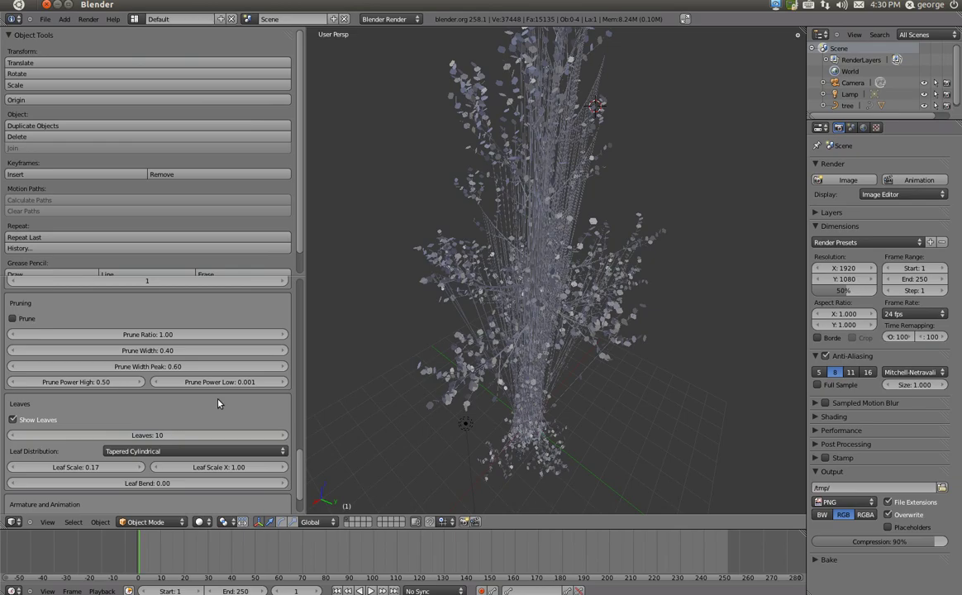
Try a leaf count of 2 for the Sapling tree, and settle on 5 leaves.
click(166, 434)
text(2)
key(Return)
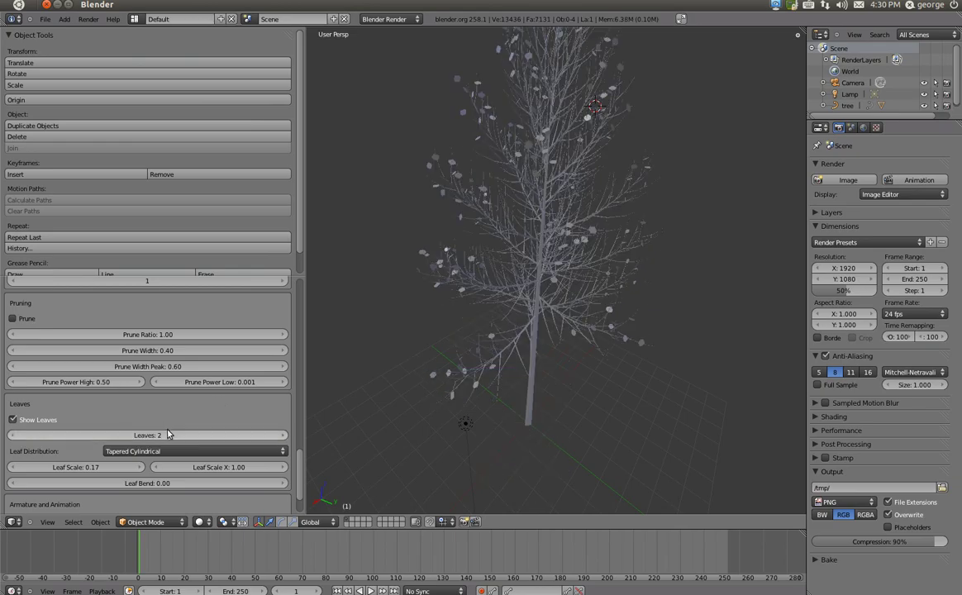
click(166, 435)
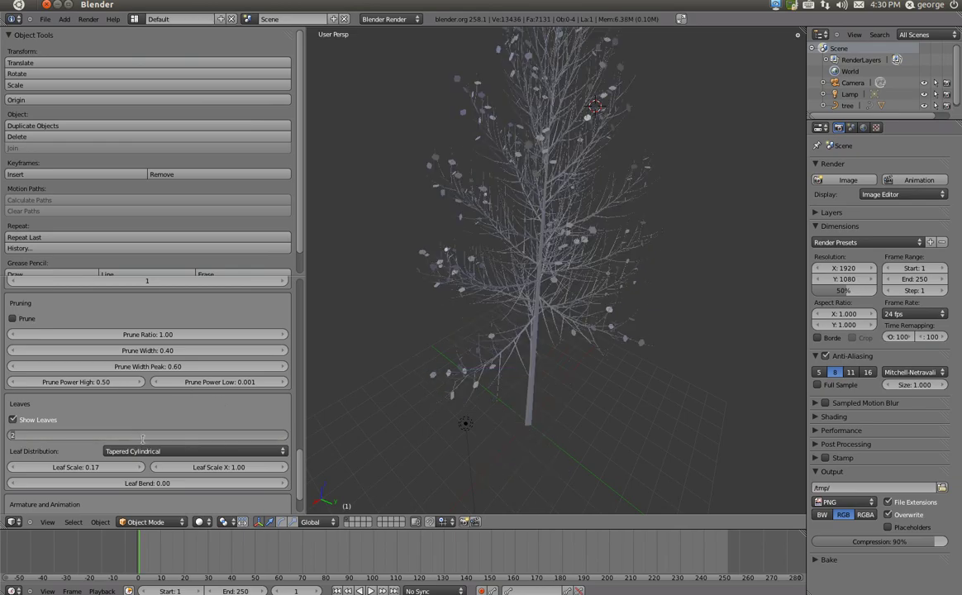
text(5)
key(Return)
Examine the foliage and branches of the leafy tree from several angles and distances.
scroll(466, 316, down, 3)
middle_drag(558, 307, 565, 234)
scroll(565, 234, up, 4)
scroll(547, 327, down, 4)
middle_drag(548, 328, 496, 336)
scroll(496, 336, up, 6)
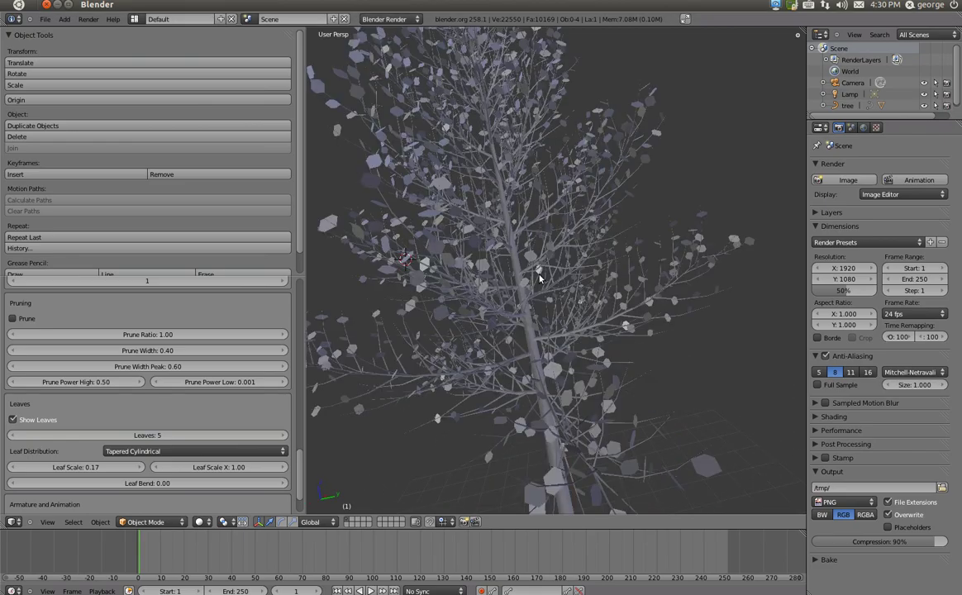
scroll(485, 256, down, 6)
Select the leaves object in the scene, followed by the tree's trunk and branches.
right_click(485, 256)
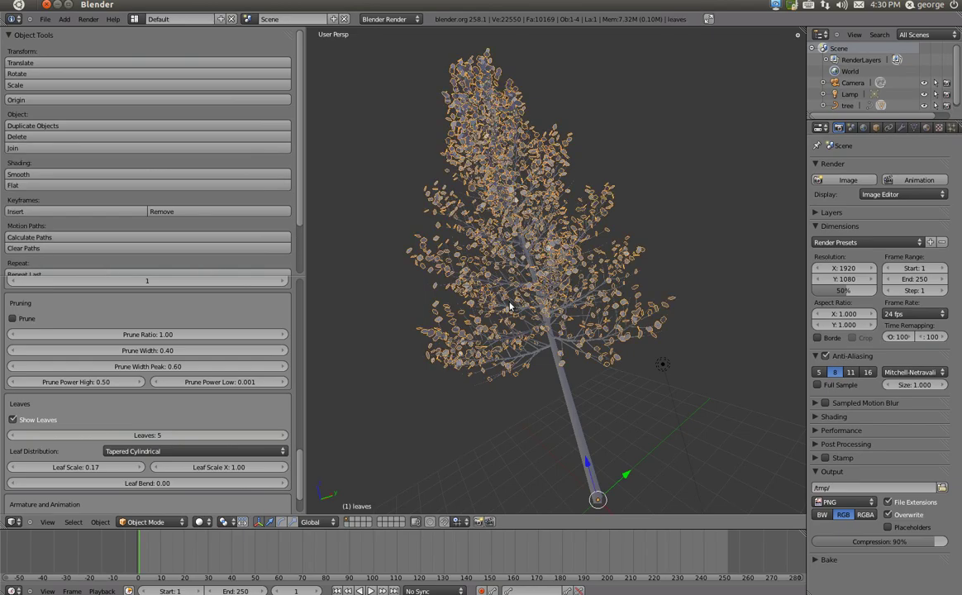
scroll(510, 306, down, 2)
scroll(596, 388, up, 2)
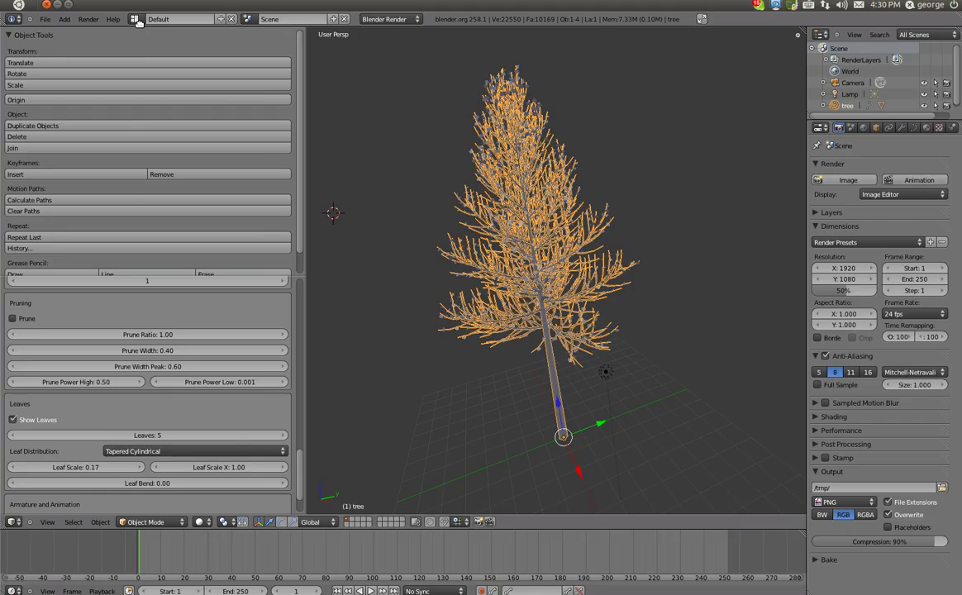
Move the Blender window down to uncover the desktop, and bring it partly back into view.
drag(118, 4, 409, 245)
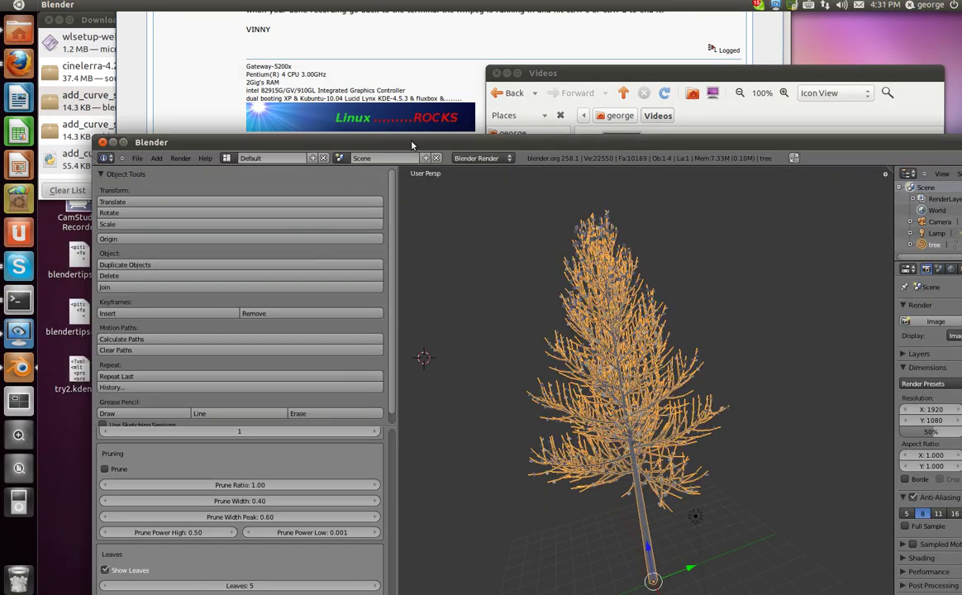
drag(412, 146, 749, 572)
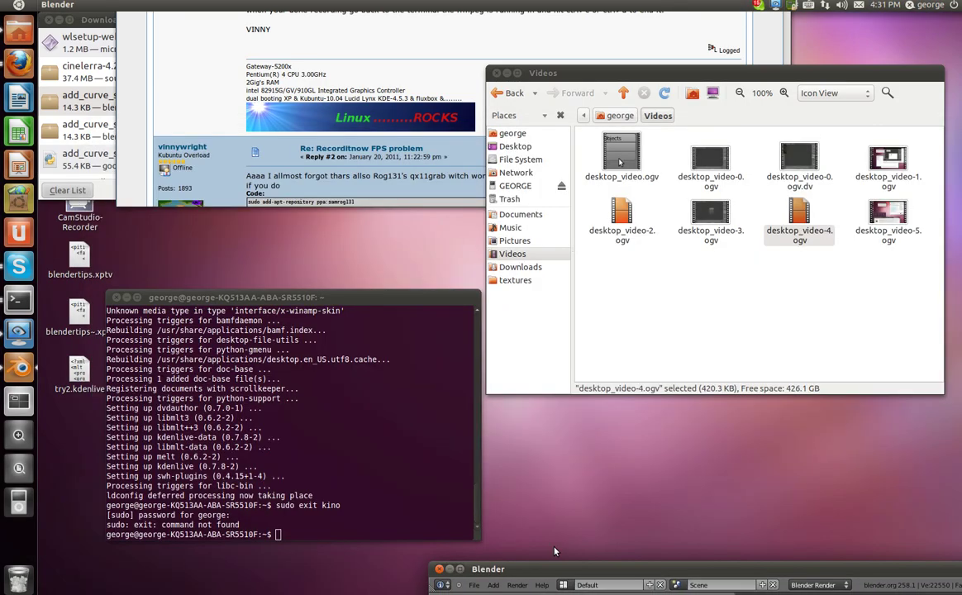
drag(552, 568, 393, 138)
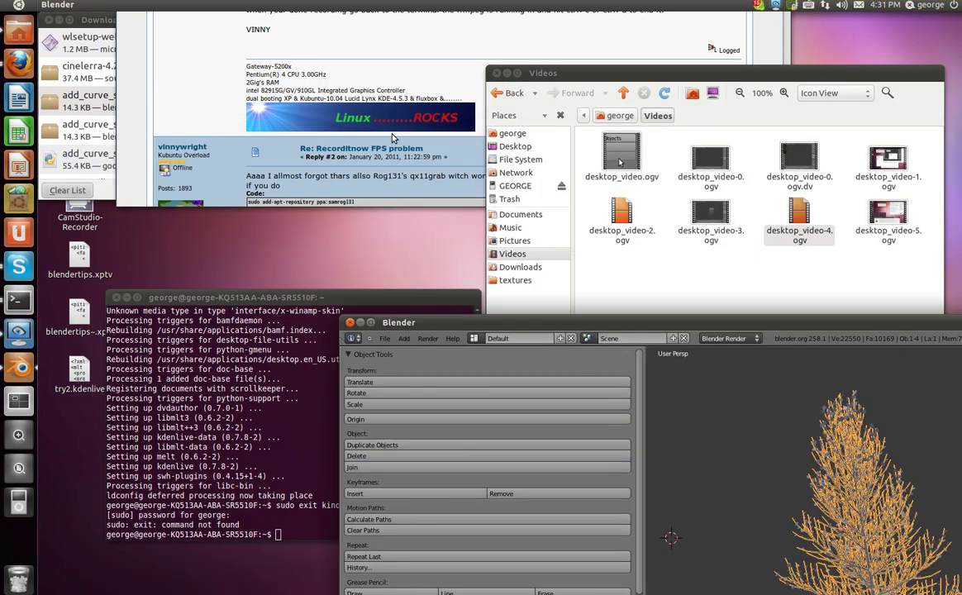